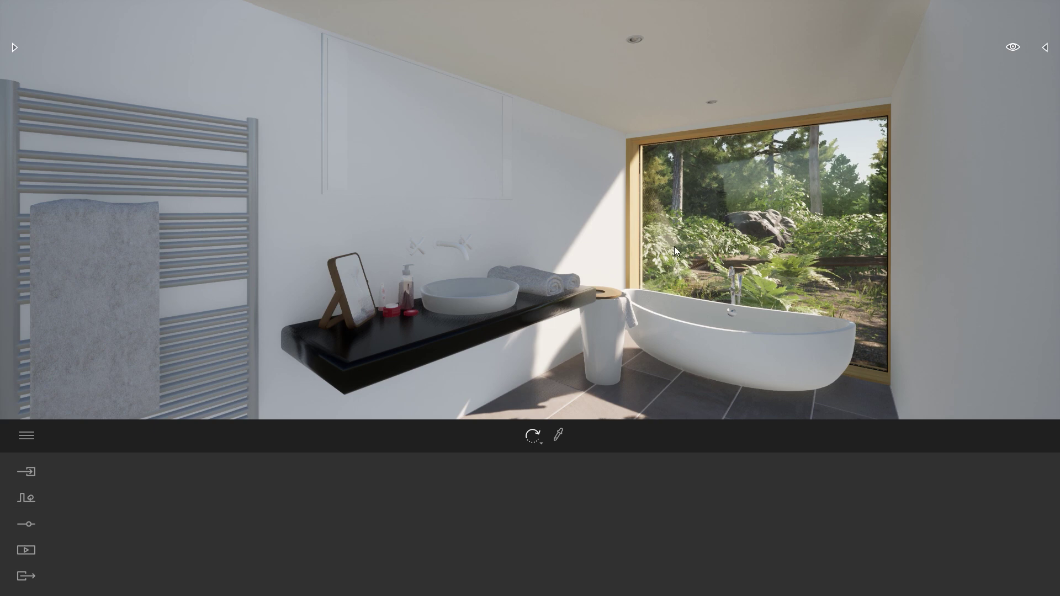
# Apply the Mirror material from the Glass materials to the panel on the wall above the washbasin
pyautogui.moveTo(674, 246); pyautogui.dragTo(623, 131, button='right')
pyautogui.press('w')
pyautogui.press('a')
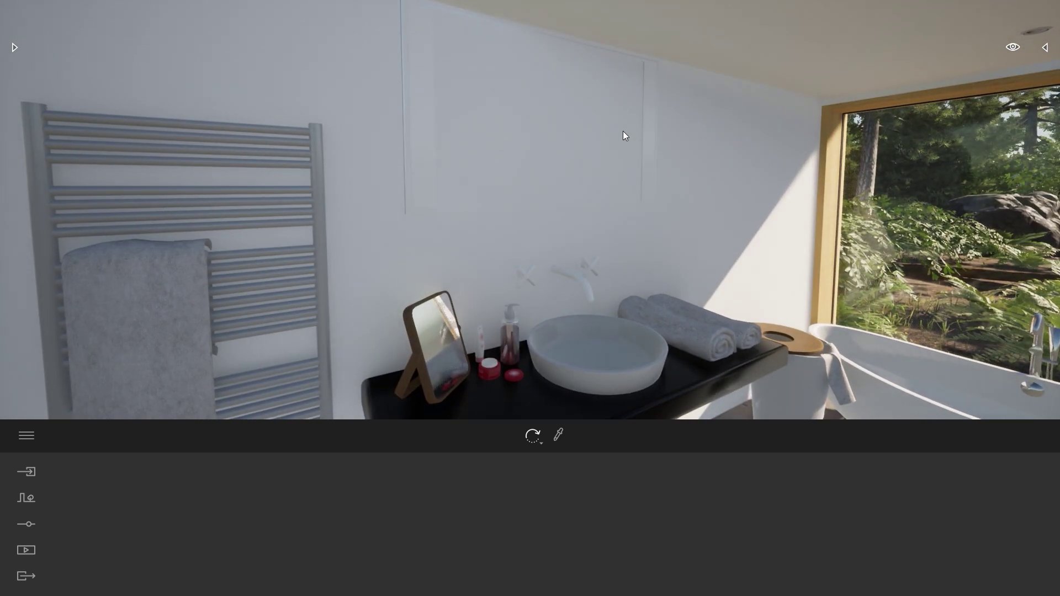
pyautogui.click(15, 48)
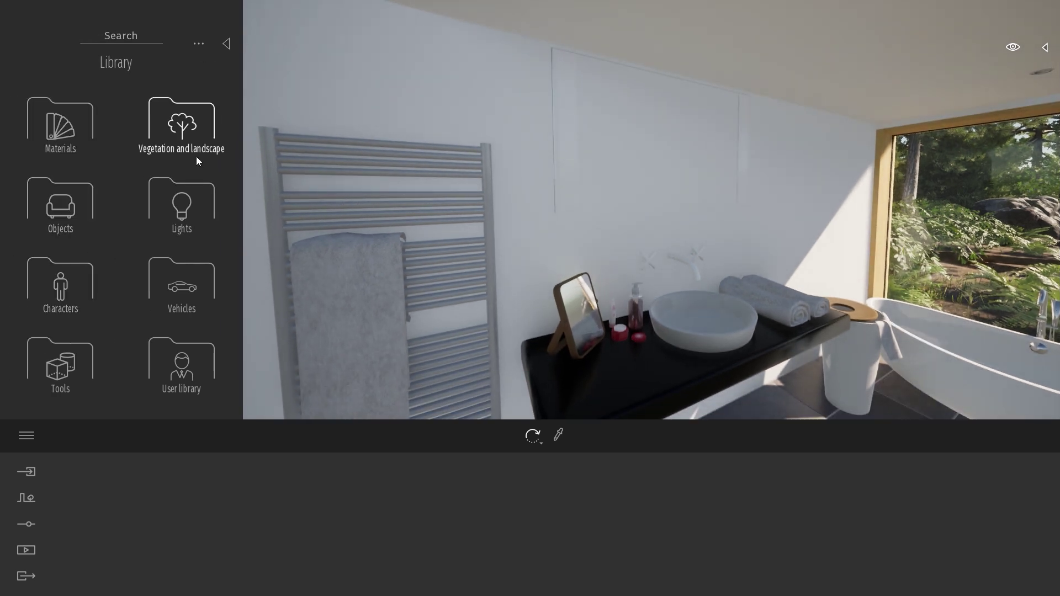
pyautogui.click(58, 119)
pyautogui.click(54, 119)
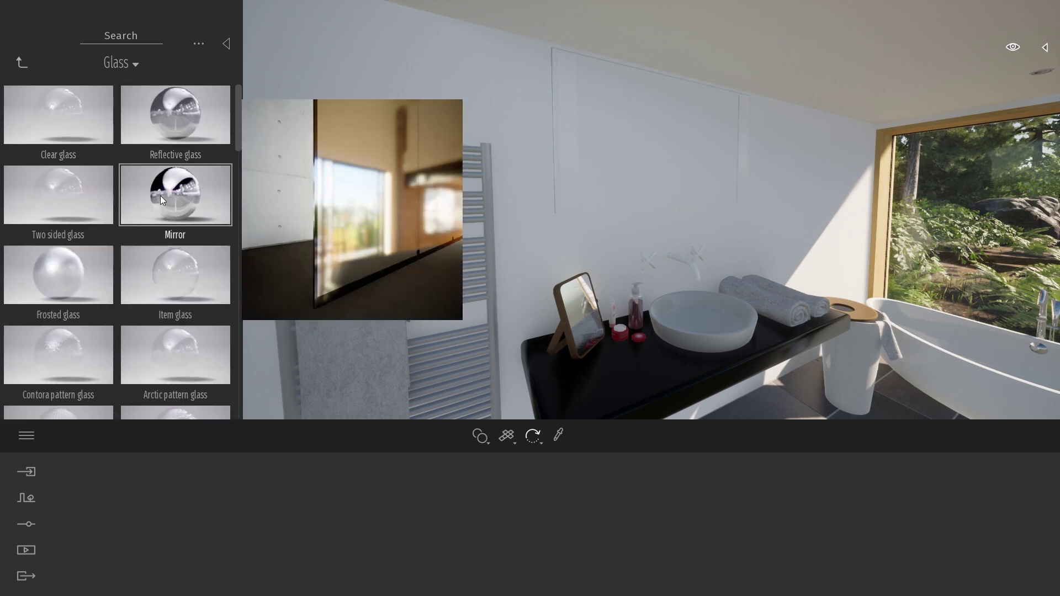
pyautogui.moveTo(160, 198); pyautogui.dragTo(630, 140)
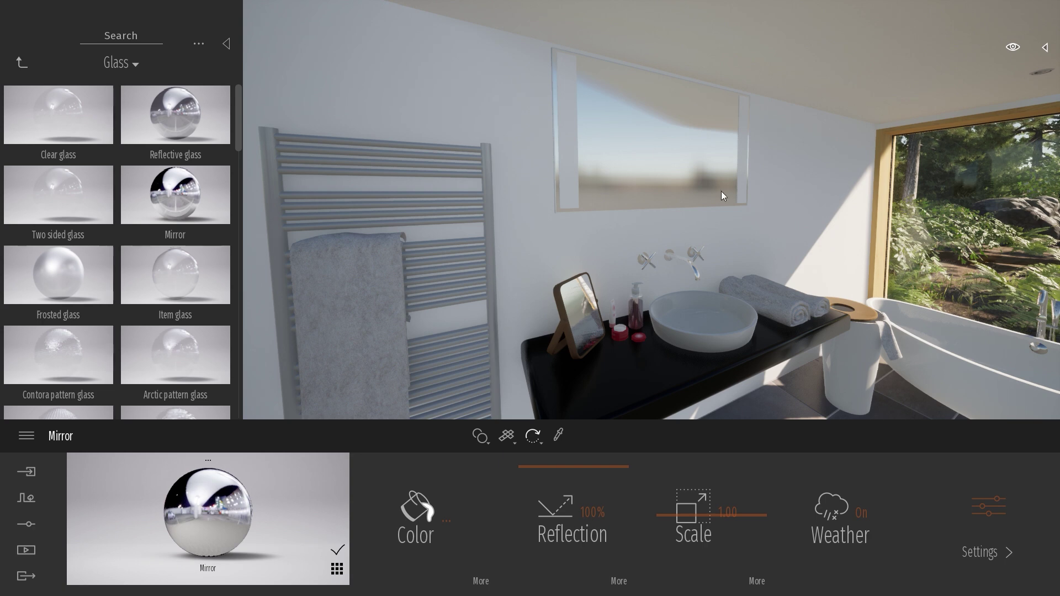
# Examine the wall mirror's reflections from the front and from the side towards the window
pyautogui.press('d')
pyautogui.moveTo(630, 141); pyautogui.dragTo(445, 135, button='right')
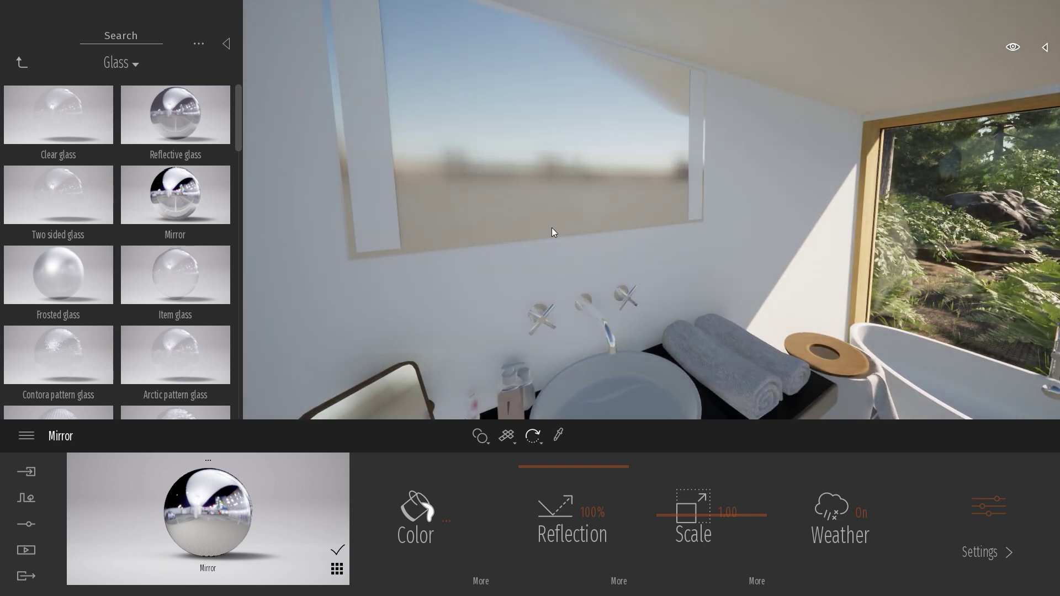
pyautogui.moveTo(551, 228); pyautogui.dragTo(488, 225, button='right')
pyautogui.moveTo(564, 258); pyautogui.dragTo(701, 254, button='right')
pyautogui.press('w')
pyautogui.press('a')
pyautogui.moveTo(894, 270); pyautogui.dragTo(934, 270, button='right')
pyautogui.moveTo(311, 289); pyautogui.dragTo(373, 290, button='right')
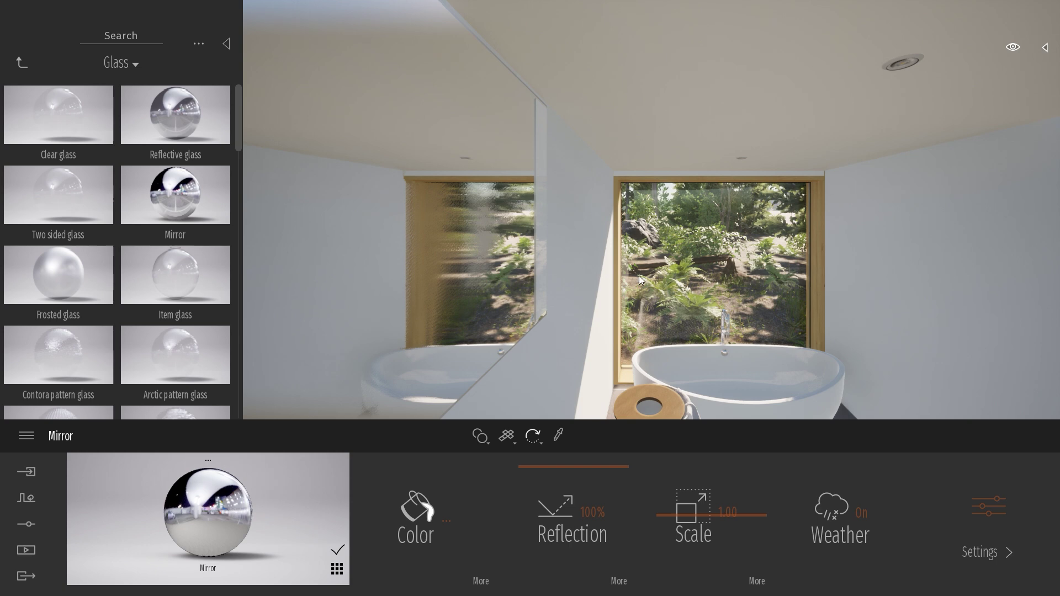
pyautogui.press('d')
pyautogui.moveTo(374, 290); pyautogui.dragTo(279, 289, button='right')
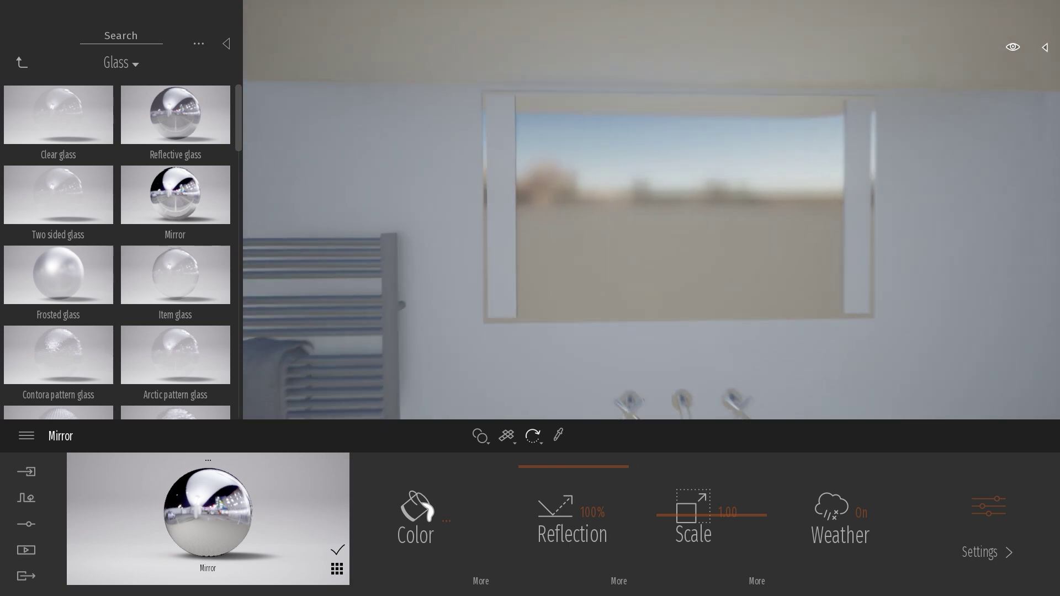
pyautogui.press('s')
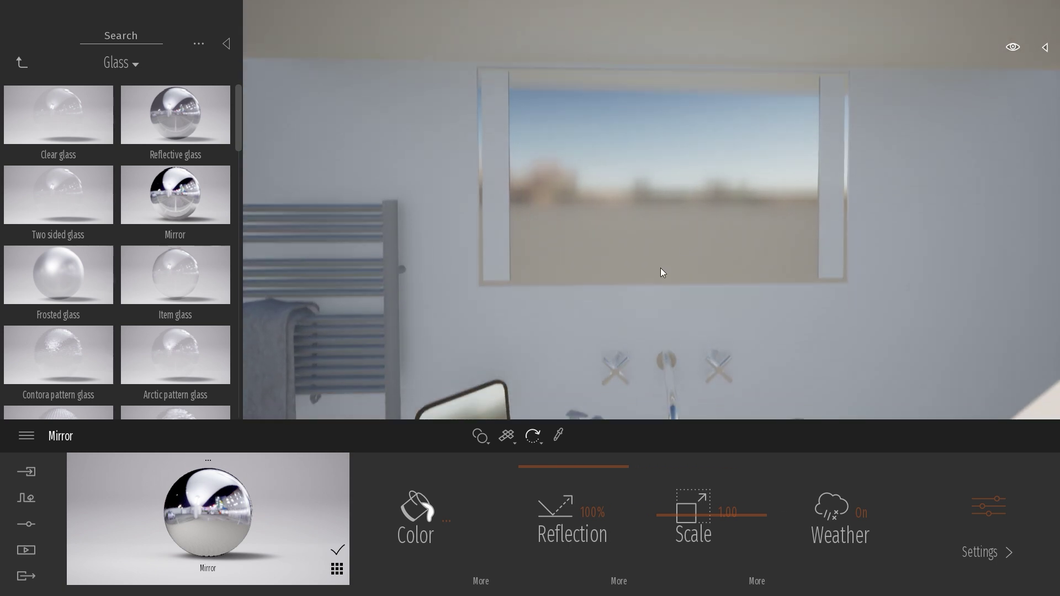
pyautogui.moveTo(661, 271); pyautogui.dragTo(759, 291, button='right')
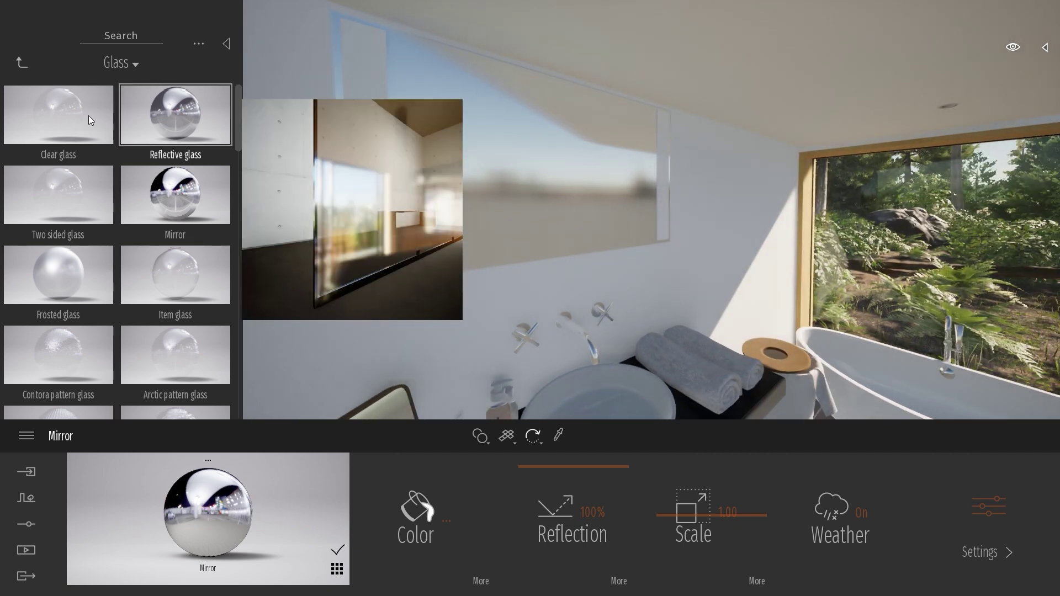
# Add a Box Reflection Probe onto the mirror above the washbasin
pyautogui.click(20, 62)
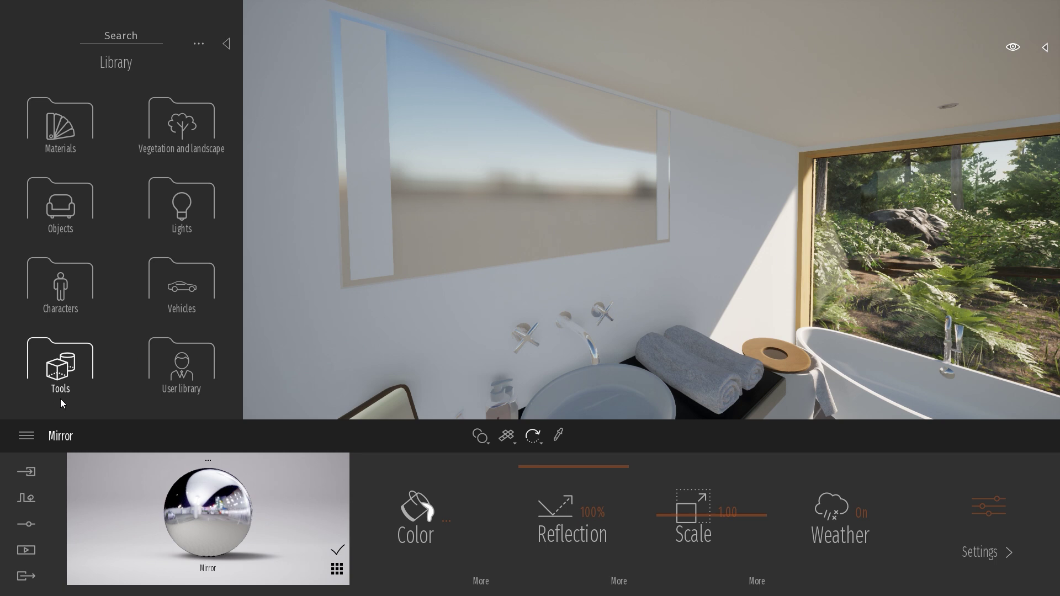
pyautogui.click(70, 369)
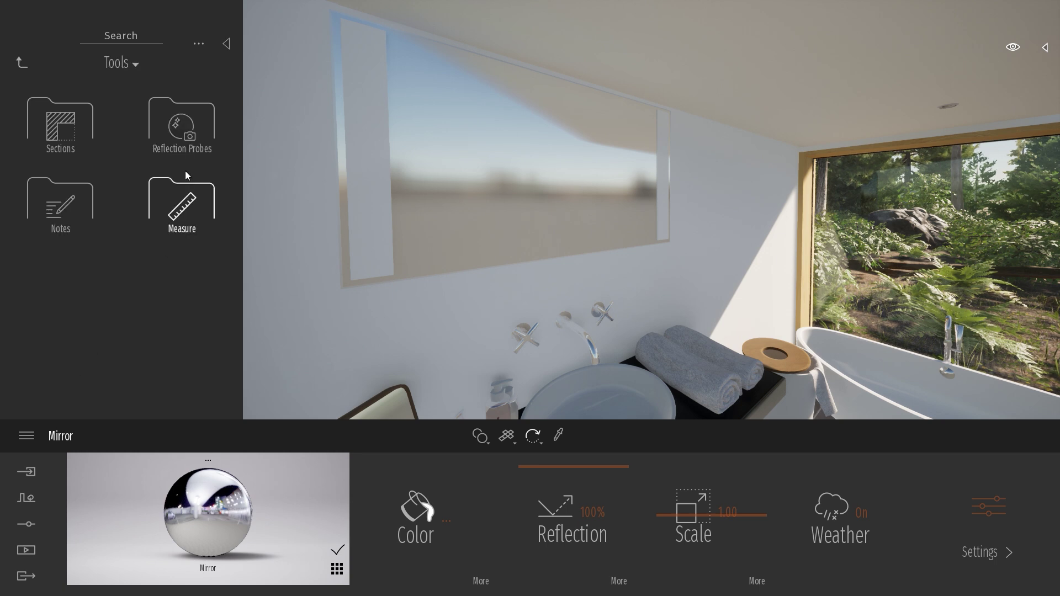
pyautogui.click(197, 112)
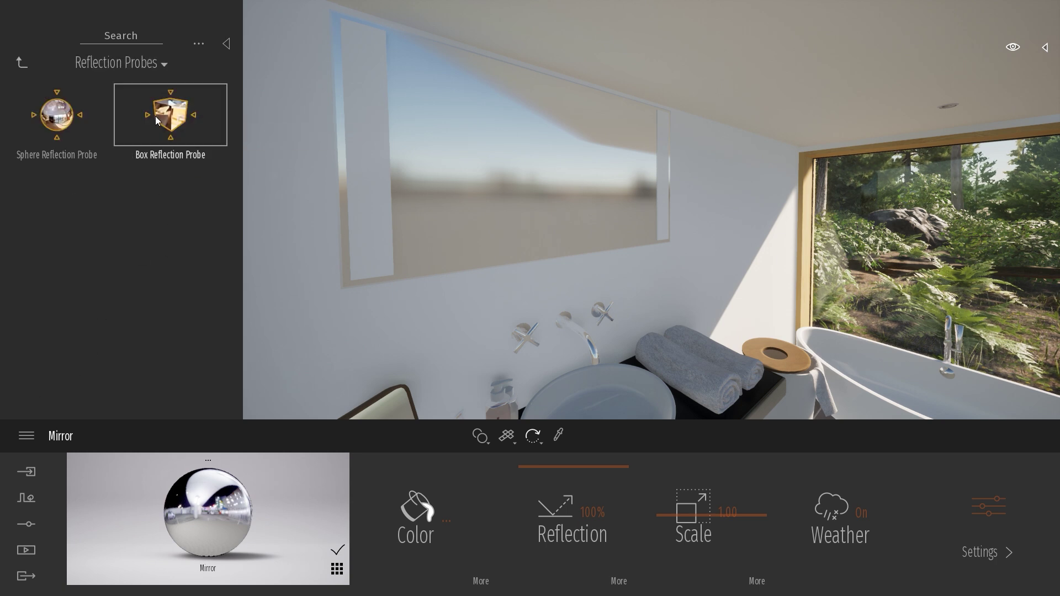
pyautogui.moveTo(171, 155); pyautogui.dragTo(602, 197)
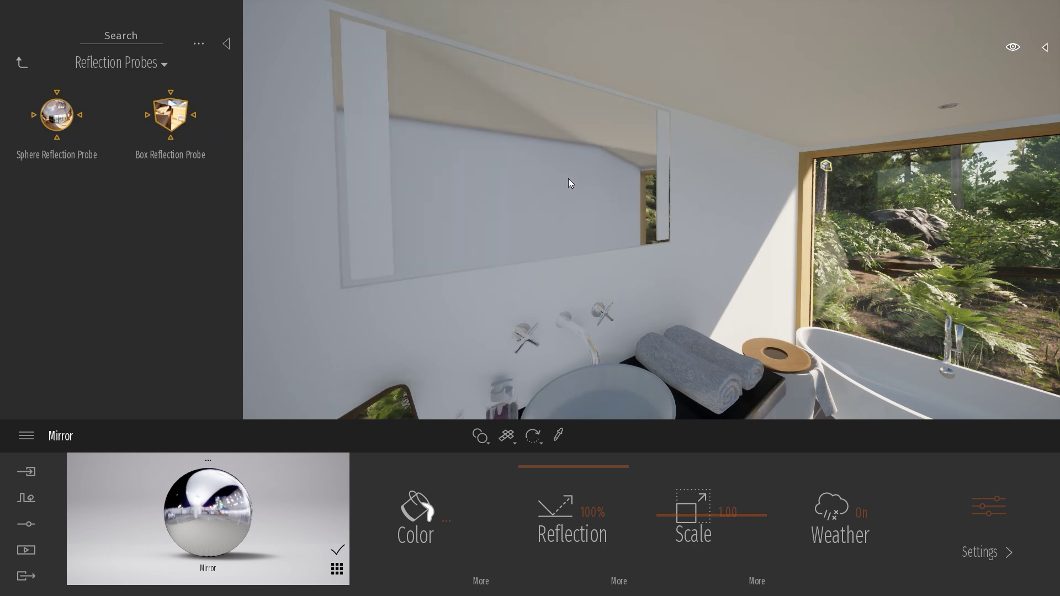
# Move the box reflection probe along the wall to the mirror and bring it close to the mirror's surface
pyautogui.click(815, 128)
pyautogui.keyDown('shift'); pyautogui.moveTo(737, 289); pyautogui.dragTo(833, 213, button='middle'); pyautogui.keyUp('shift')
pyautogui.moveTo(749, 173); pyautogui.dragTo(494, 173)
pyautogui.keyDown('shift'); pyautogui.moveTo(495, 173); pyautogui.dragTo(592, 210, button='middle'); pyautogui.keyUp('shift')
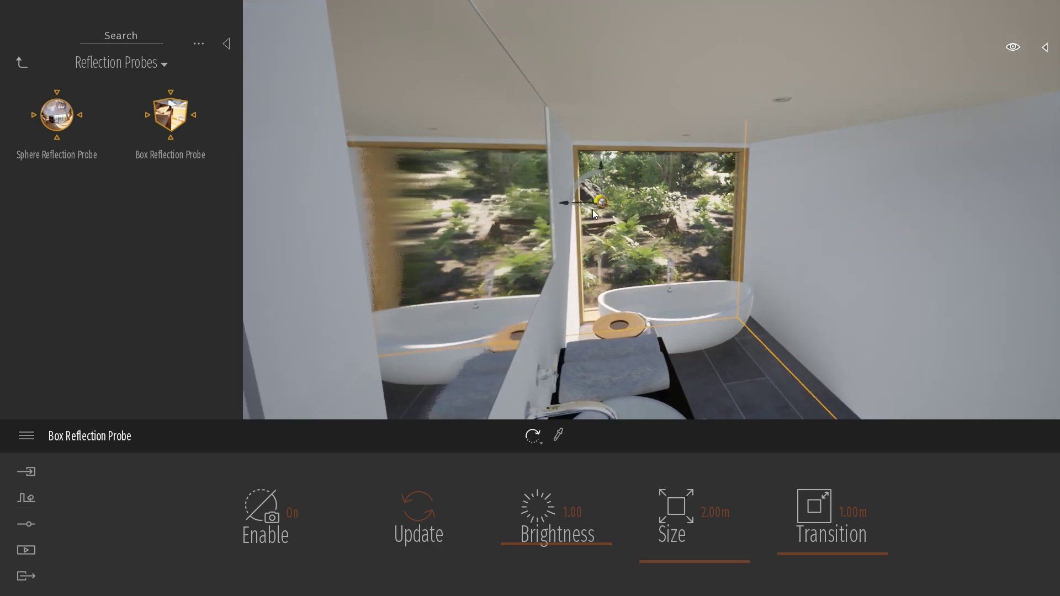
pyautogui.click(566, 203)
pyautogui.moveTo(566, 203); pyautogui.dragTo(528, 205)
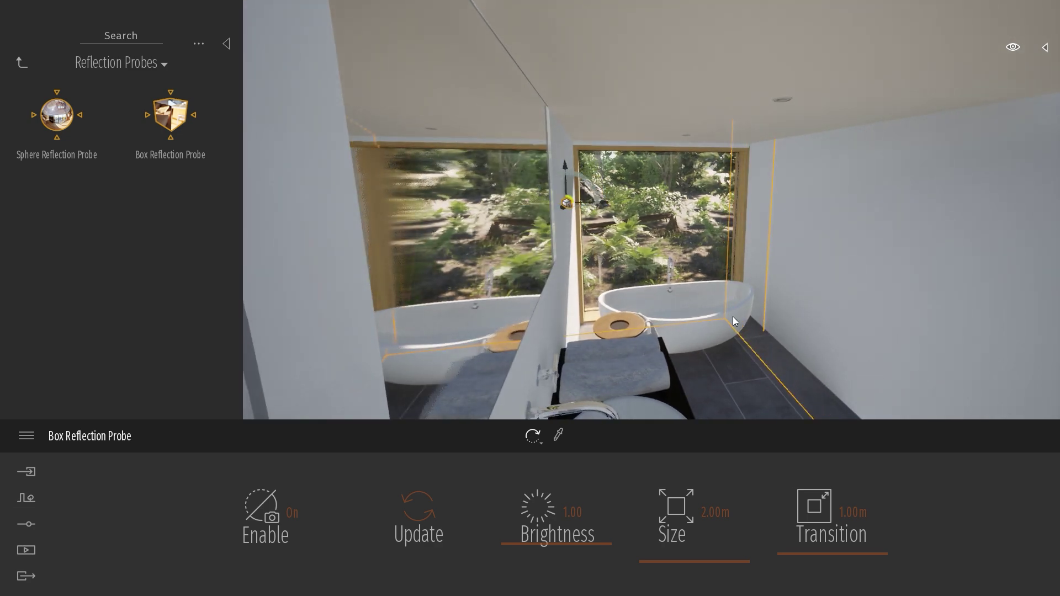
# Set the box reflection probe's size to 2.39 m so it spans the bathroom
pyautogui.keyDown('shift'); pyautogui.moveTo(733, 317); pyautogui.dragTo(710, 327, button='middle'); pyautogui.keyUp('shift')
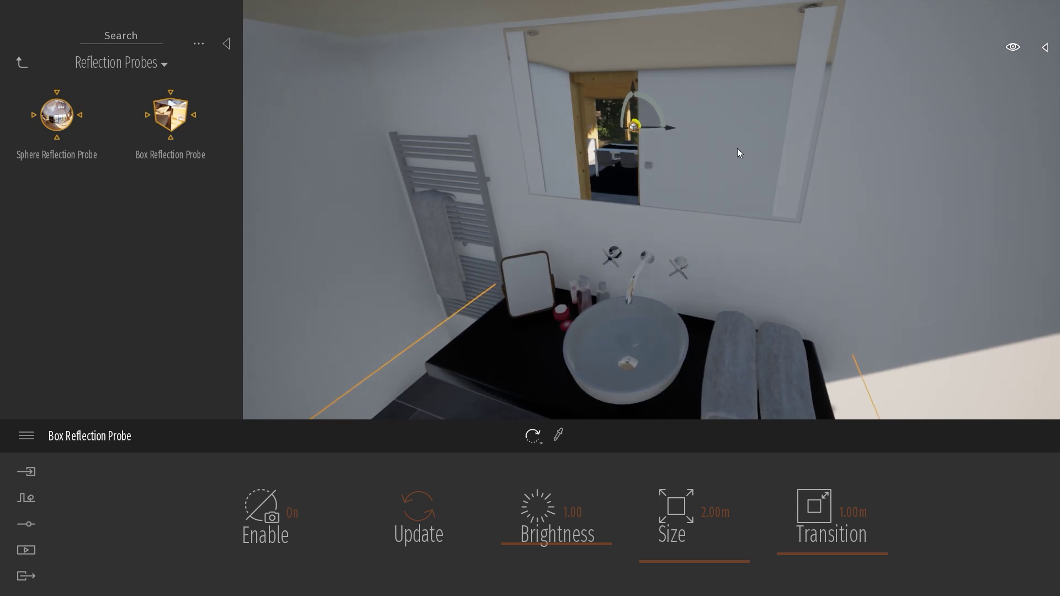
pyautogui.moveTo(738, 153); pyautogui.dragTo(599, 268, button='right')
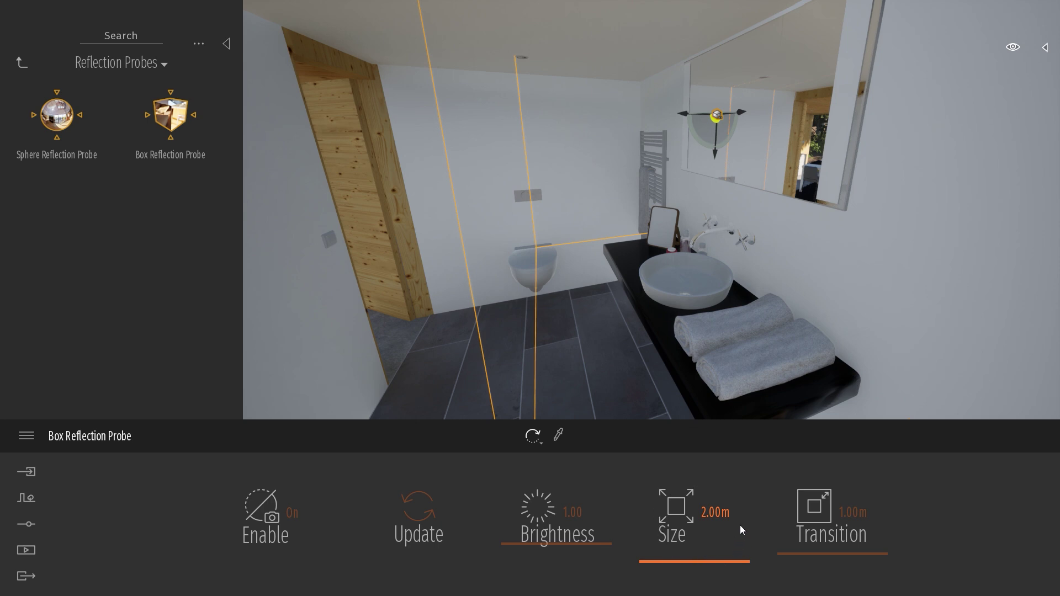
pyautogui.moveTo(693, 560); pyautogui.dragTo(695, 560)
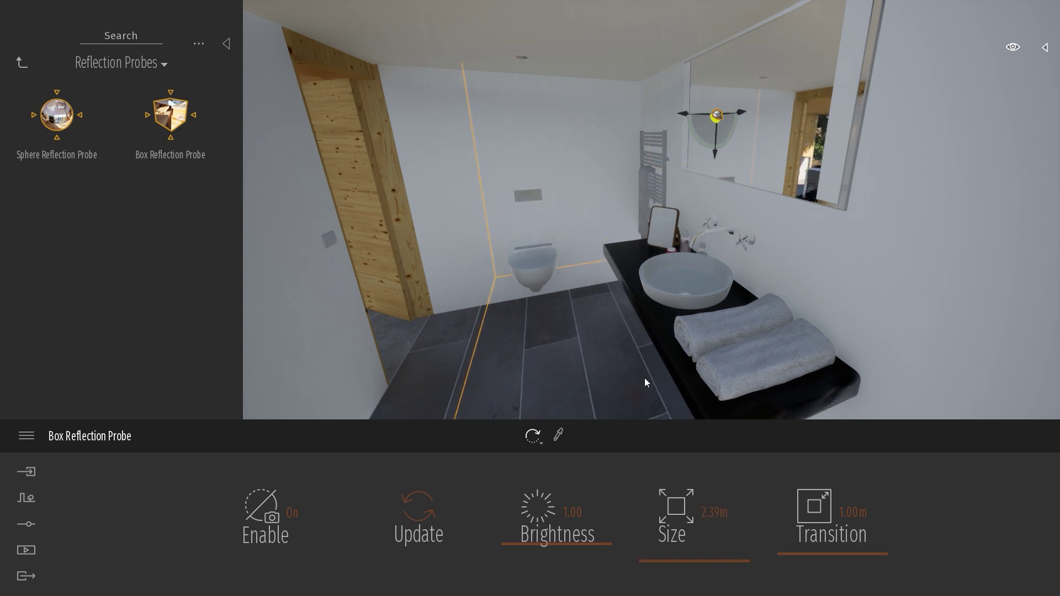
# Nudge the box reflection probe slightly towards the mirror's surface and deselect it
pyautogui.press('w')
pyautogui.moveTo(650, 320); pyautogui.dragTo(678, 315, button='right')
pyautogui.press('w')
pyautogui.press('w')
pyautogui.press('s')
pyautogui.press('d')
pyautogui.press('a')
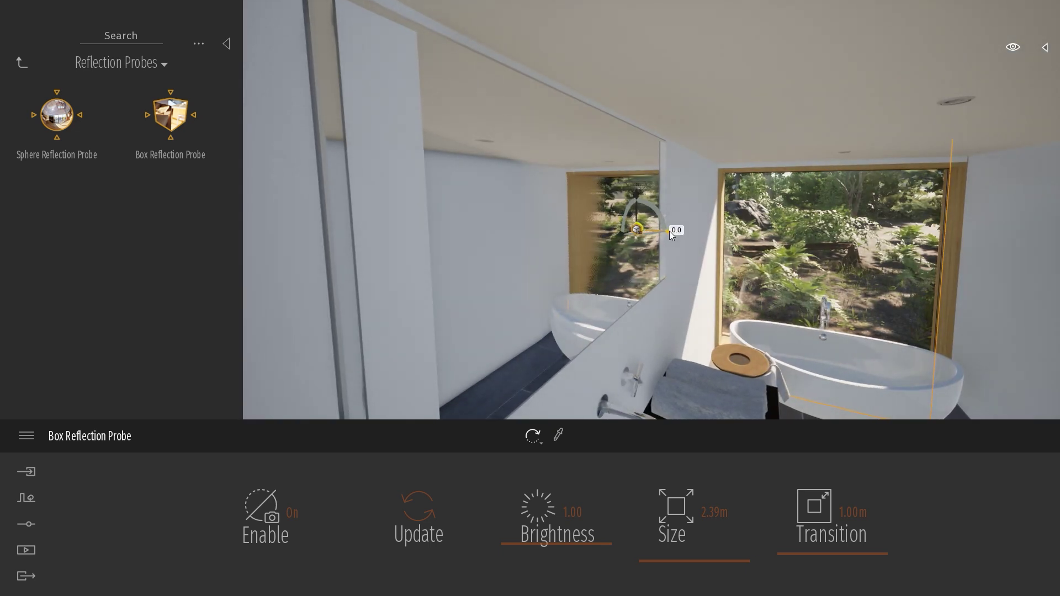
pyautogui.moveTo(669, 231); pyautogui.dragTo(667, 231)
pyautogui.press('d')
pyautogui.moveTo(734, 287); pyautogui.dragTo(613, 291, button='right')
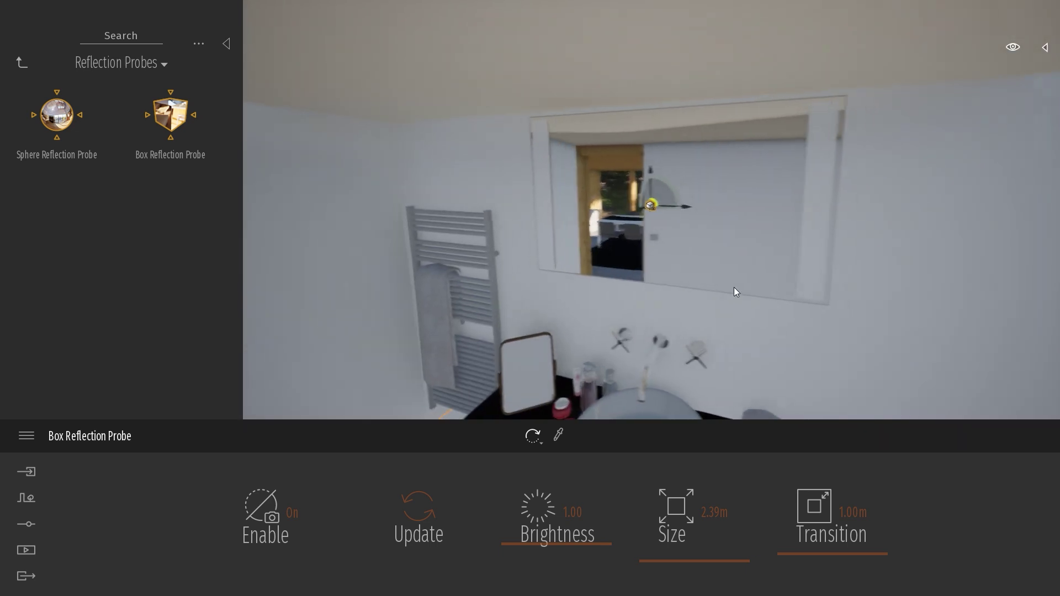
pyautogui.press('Escape')
# Unhide the human character in the scenegraph so the man stands in front of the washbasin
pyautogui.press('s')
pyautogui.moveTo(693, 276); pyautogui.dragTo(661, 280, button='right')
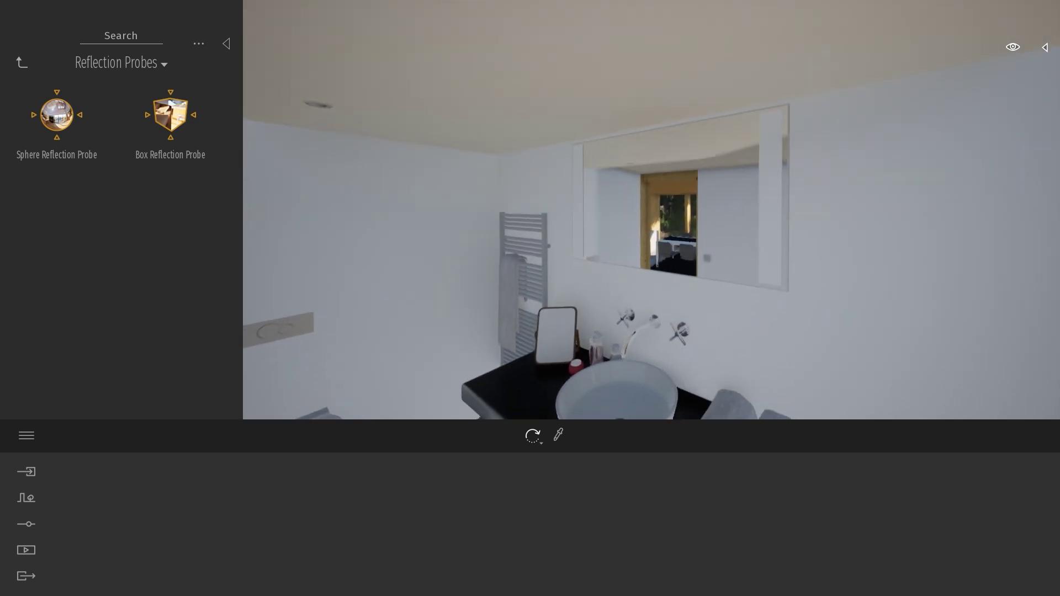
pyautogui.press('w')
pyautogui.moveTo(552, 257); pyautogui.dragTo(695, 256, button='right')
pyautogui.press('a')
pyautogui.click(1045, 48)
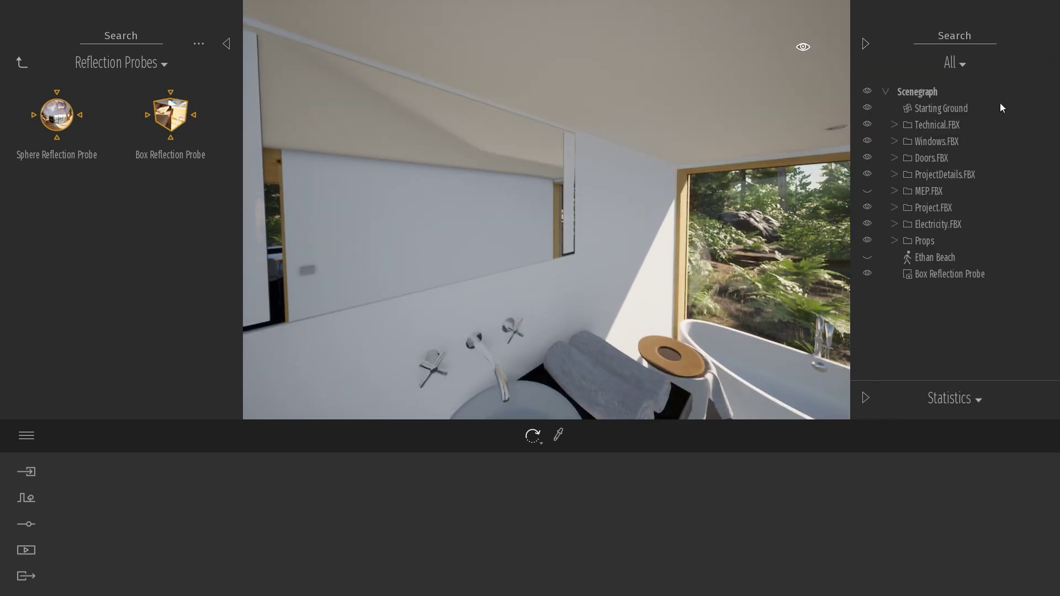
pyautogui.click(867, 256)
pyautogui.click(865, 43)
# Update the box reflection probe at the mirror to capture the man in its reflection
pyautogui.press('s')
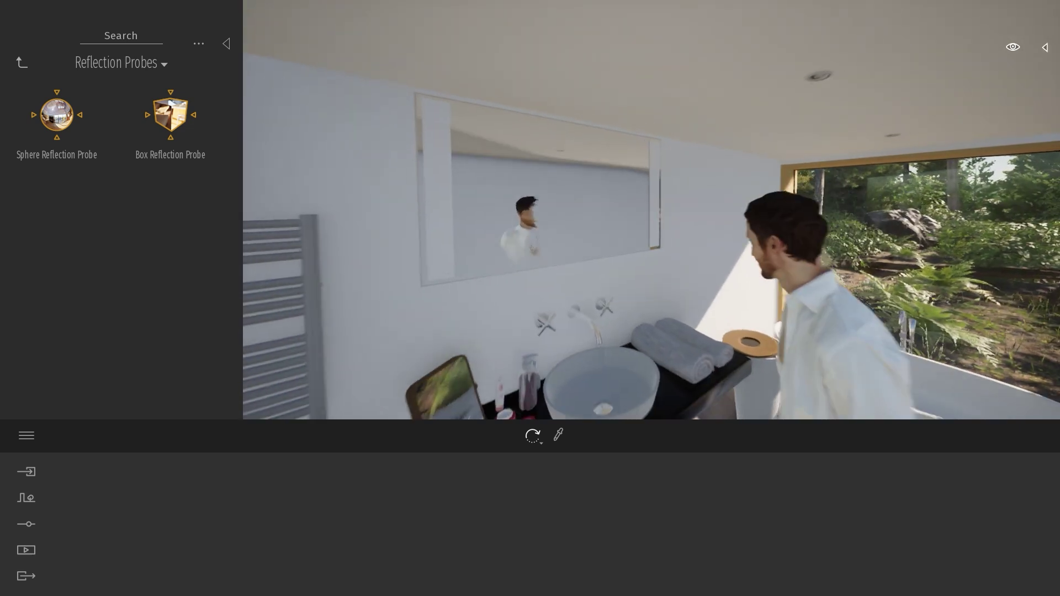
pyautogui.press('q')
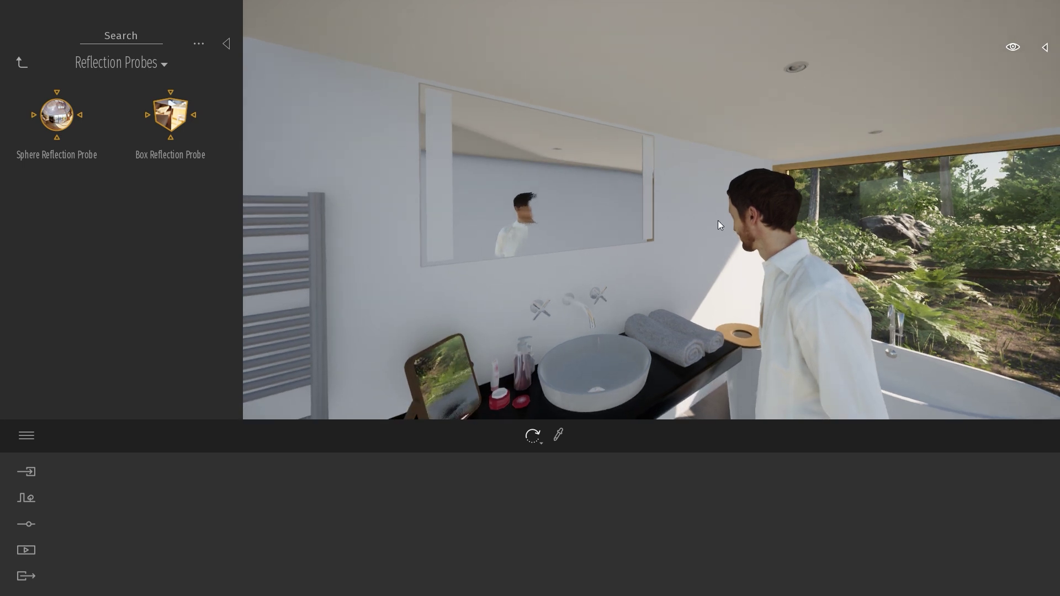
pyautogui.press('a')
pyautogui.moveTo(717, 220); pyautogui.dragTo(761, 220, button='right')
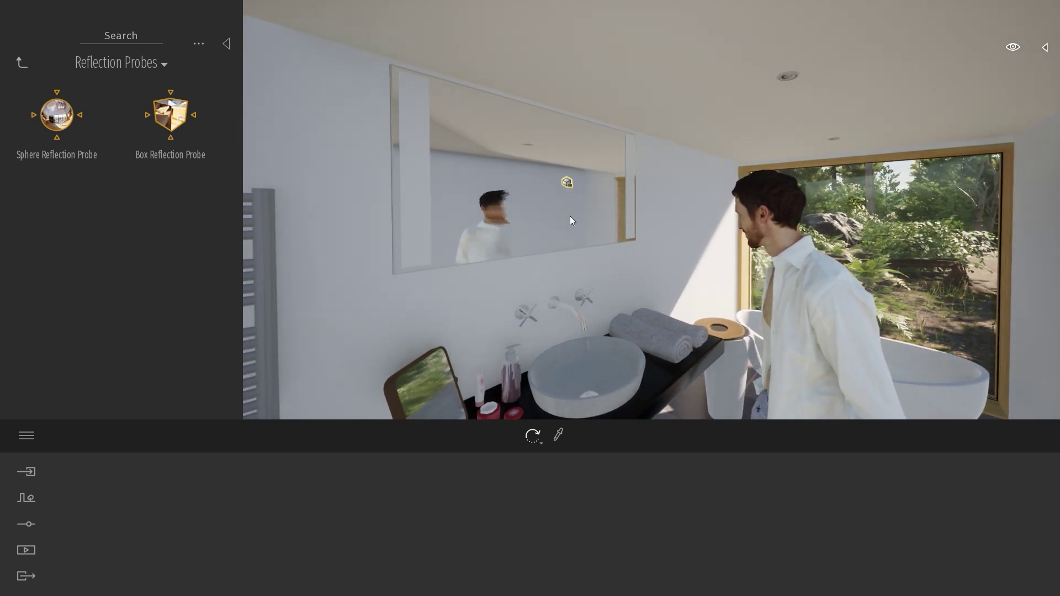
pyautogui.click(567, 182)
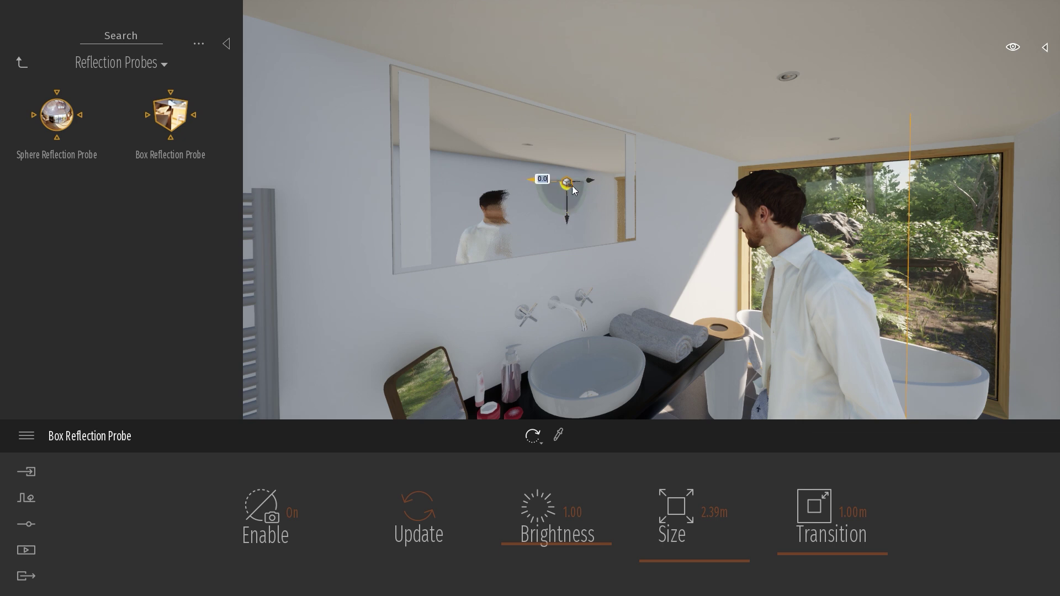
pyautogui.click(426, 518)
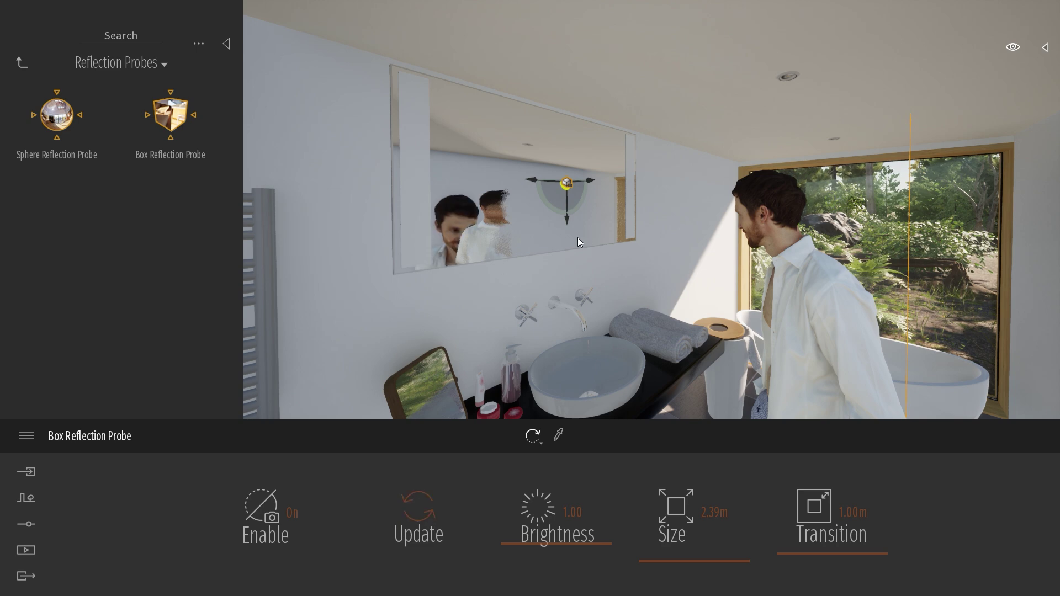
# Examine the man's reflection in the wall mirror from slightly different viewpoints
pyautogui.moveTo(470, 305); pyautogui.dragTo(451, 308, button='right')
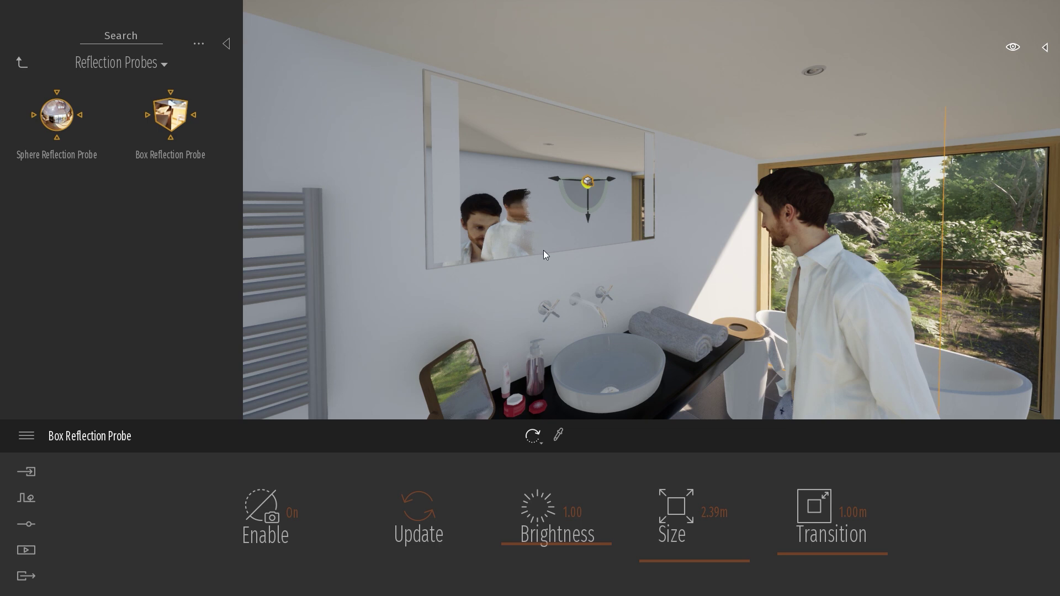
pyautogui.moveTo(788, 259); pyautogui.dragTo(778, 259, button='right')
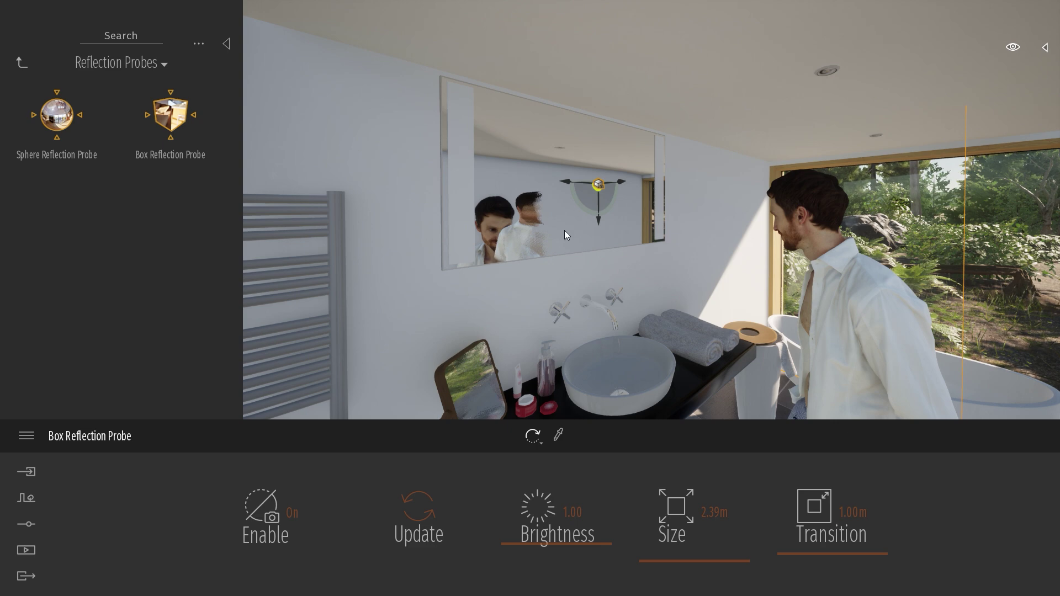
pyautogui.moveTo(964, 275); pyautogui.dragTo(914, 364, button='right')
pyautogui.press('w')
pyautogui.press('w')
pyautogui.press('s')
pyautogui.moveTo(809, 281); pyautogui.dragTo(821, 283, button='right')
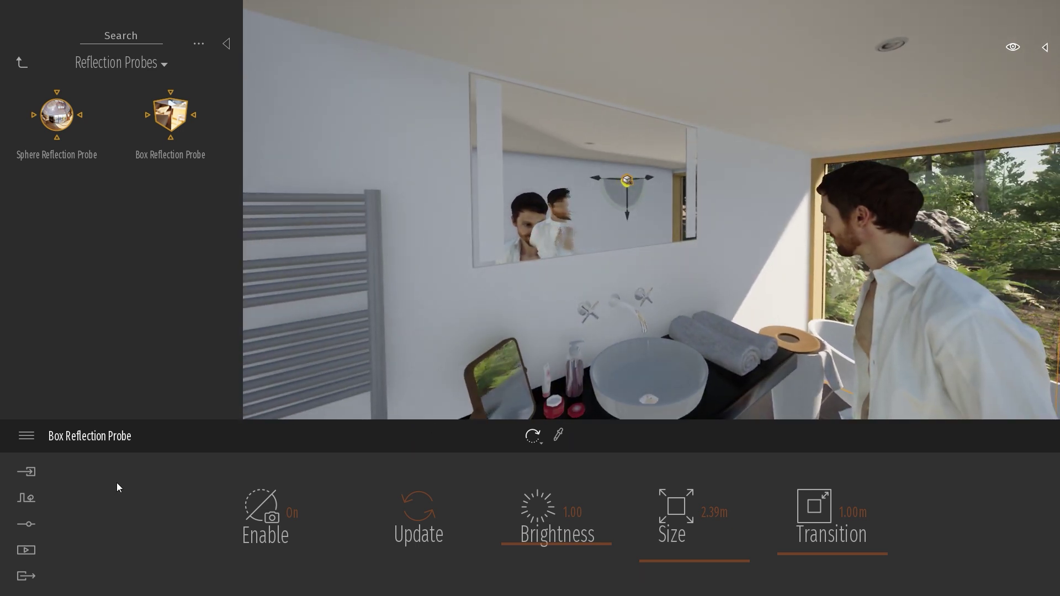
# Turn off SSR in the camera's reflection visual effects and deselect the box reflection probe
pyautogui.click(31, 527)
pyautogui.click(762, 505)
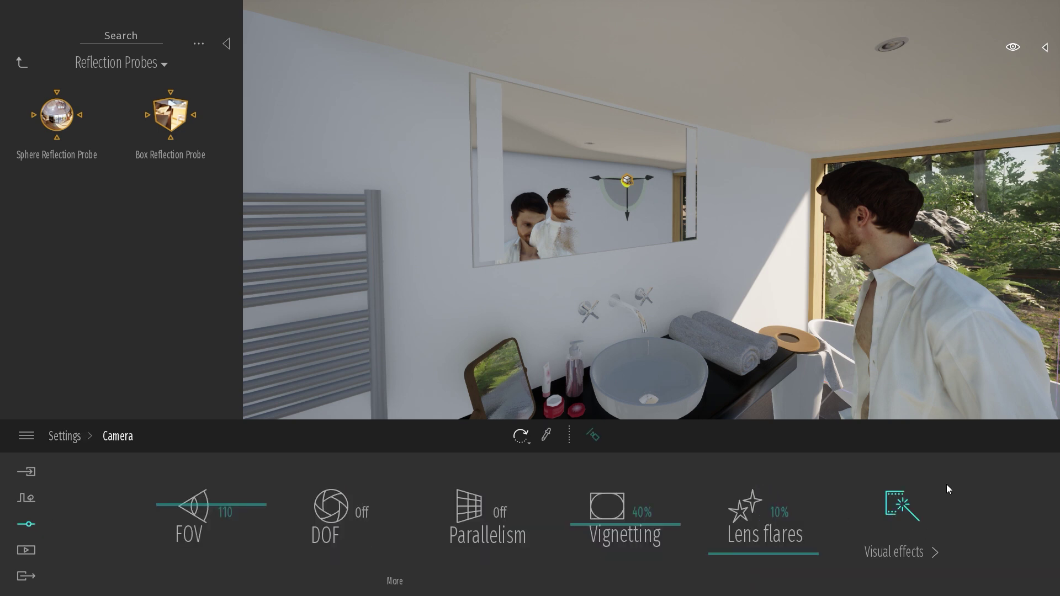
pyautogui.click(893, 522)
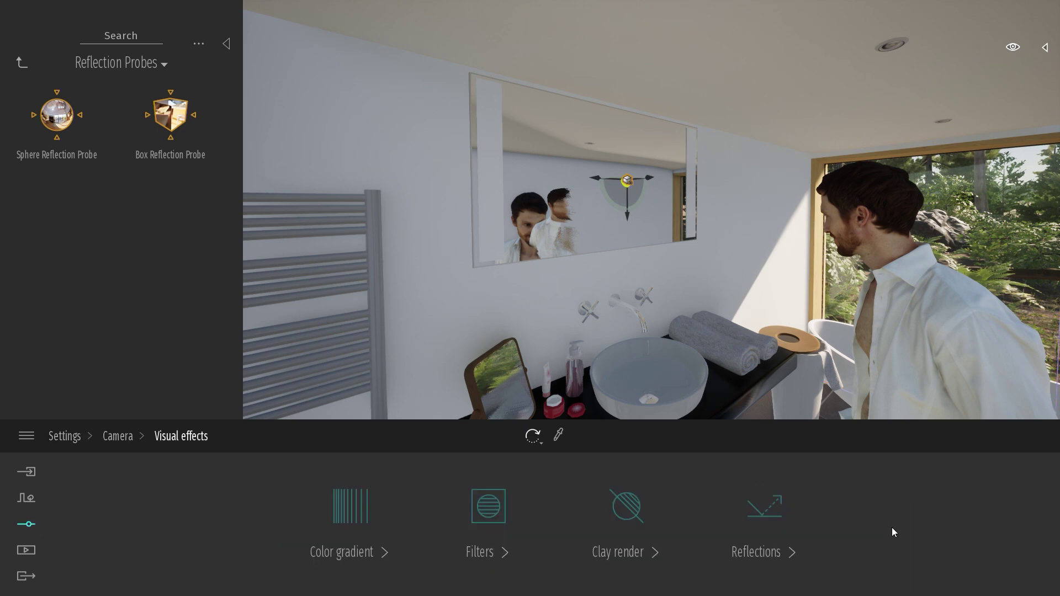
pyautogui.click(765, 514)
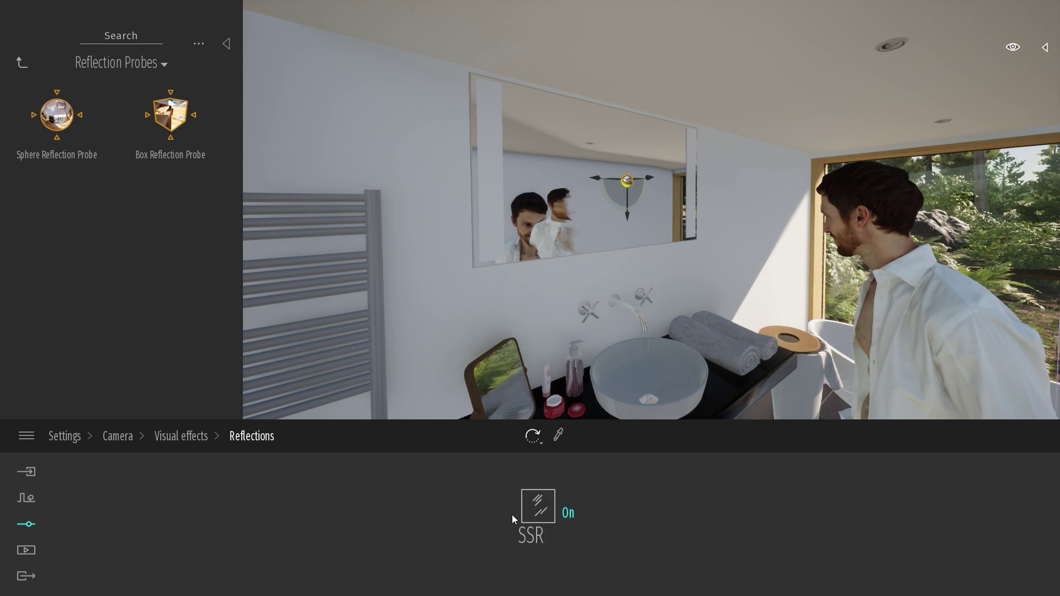
pyautogui.click(564, 516)
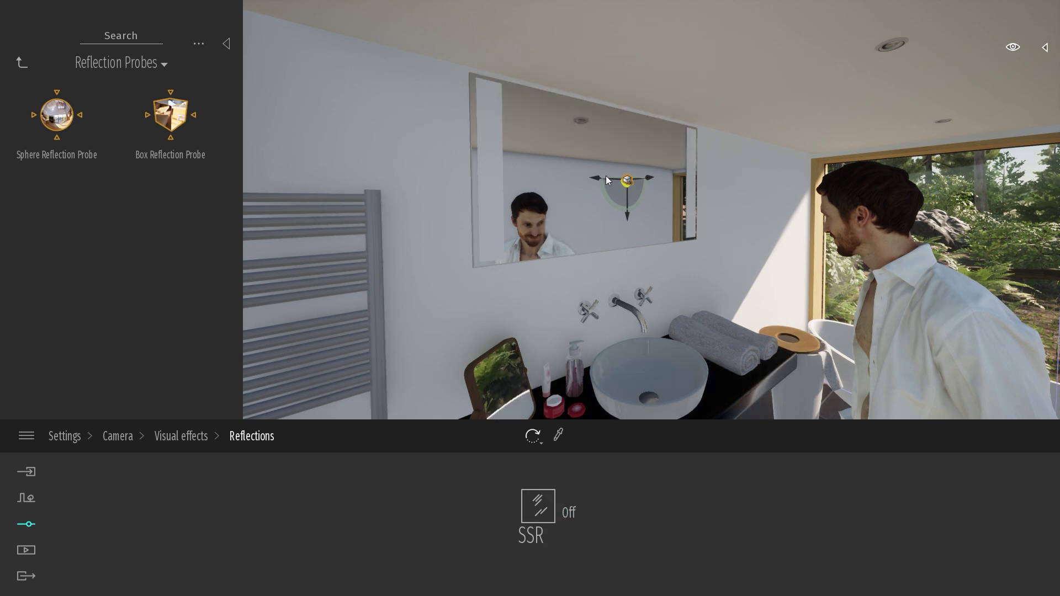
pyautogui.press('Escape')
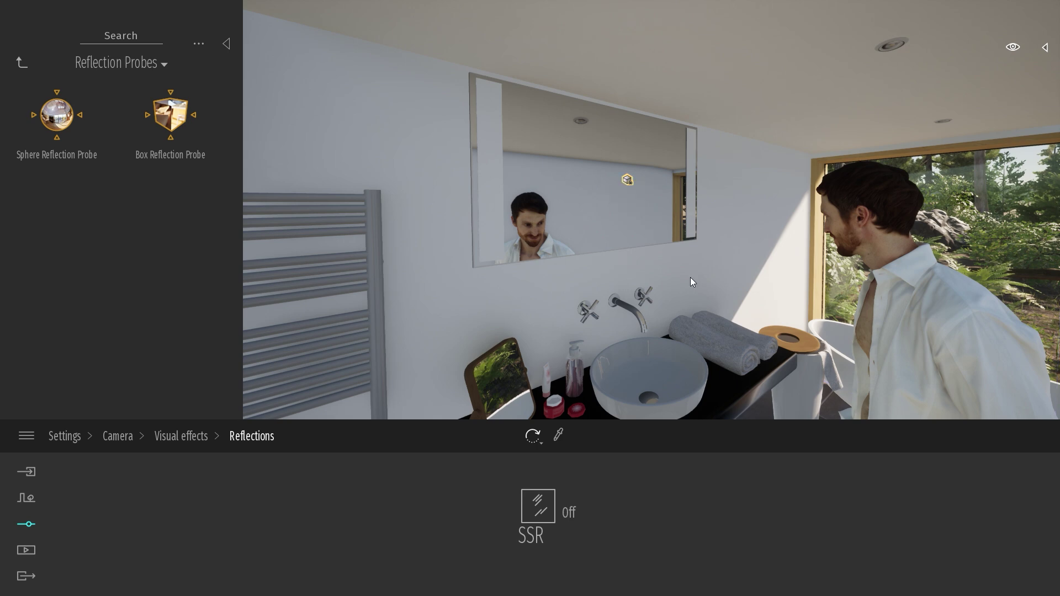
pyautogui.moveTo(690, 277)
pyautogui.mouseDown(button='right')
pyautogui.moveTo(745, 271)
pyautogui.moveTo(707, 266)
pyautogui.mouseUp(button='right')
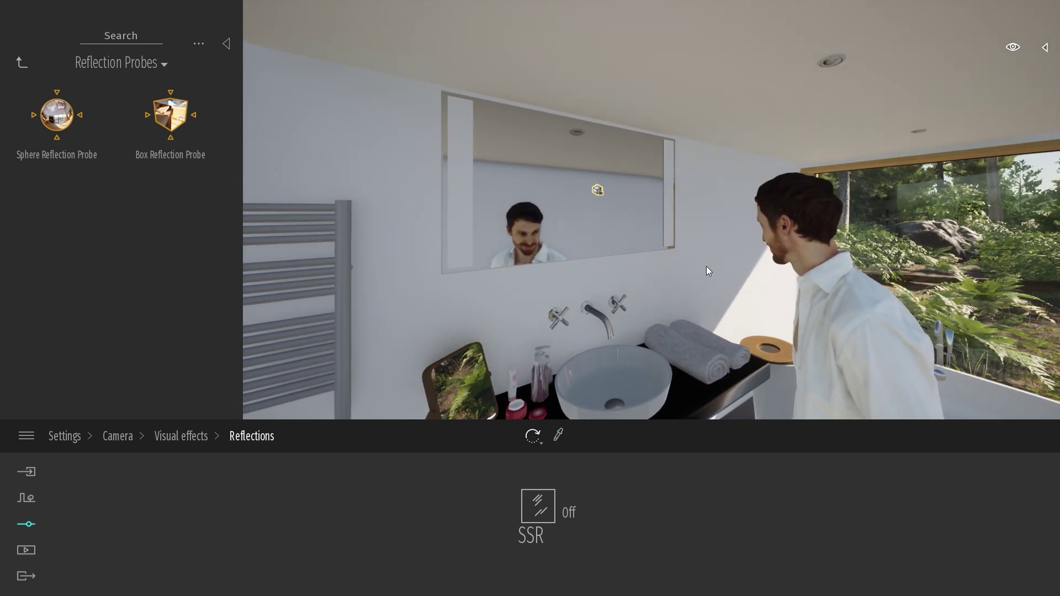